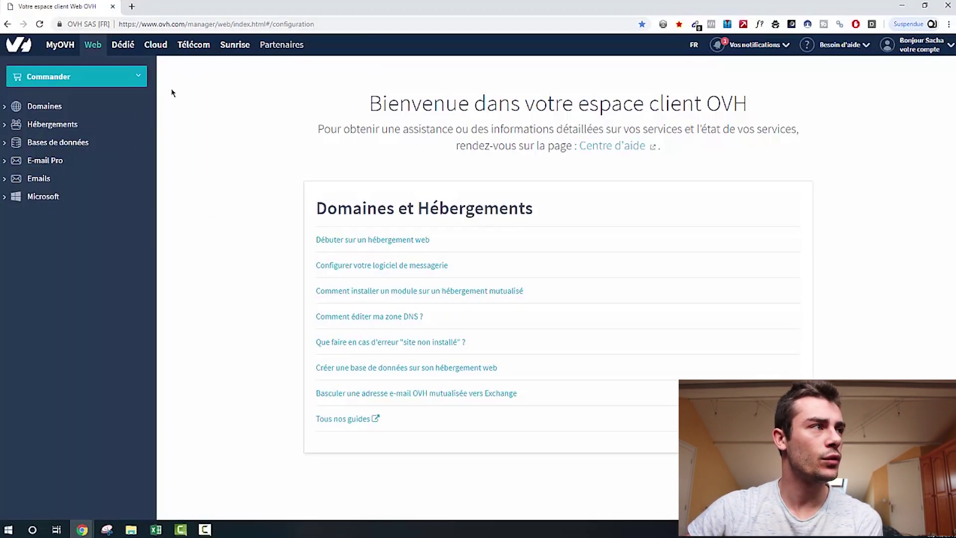
# Start a new domain order and search for the domain name yogachat.fr.
pyautogui.click(46, 79)
pyautogui.click(46, 109)
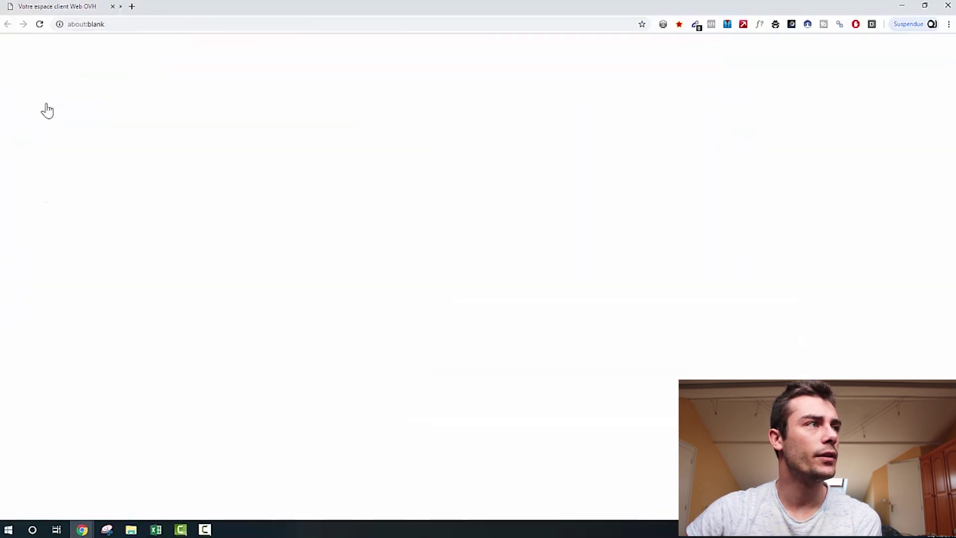
pyautogui.click(431, 259)
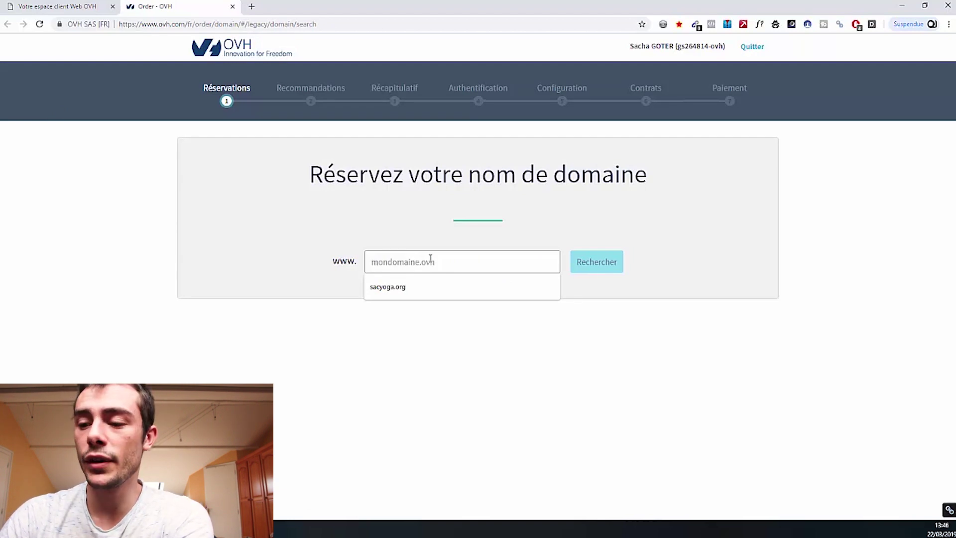
pyautogui.write('yog')
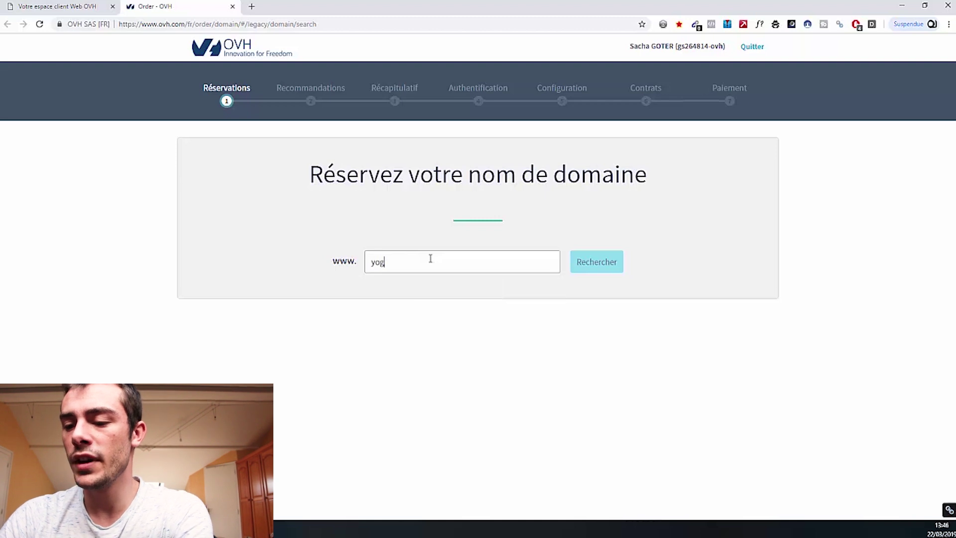
pyautogui.write('achat')
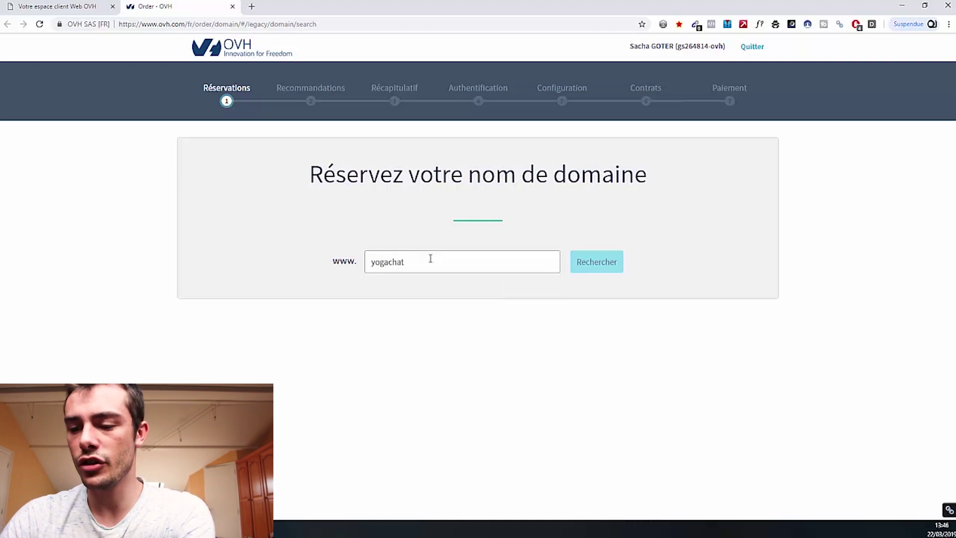
pyautogui.press('Return')
pyautogui.write('.fr')
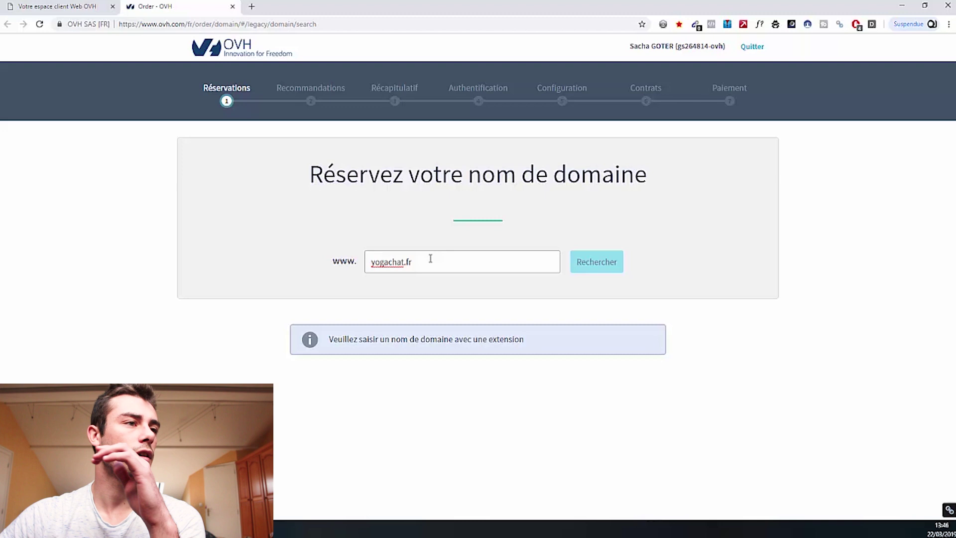
pyautogui.press('Return')
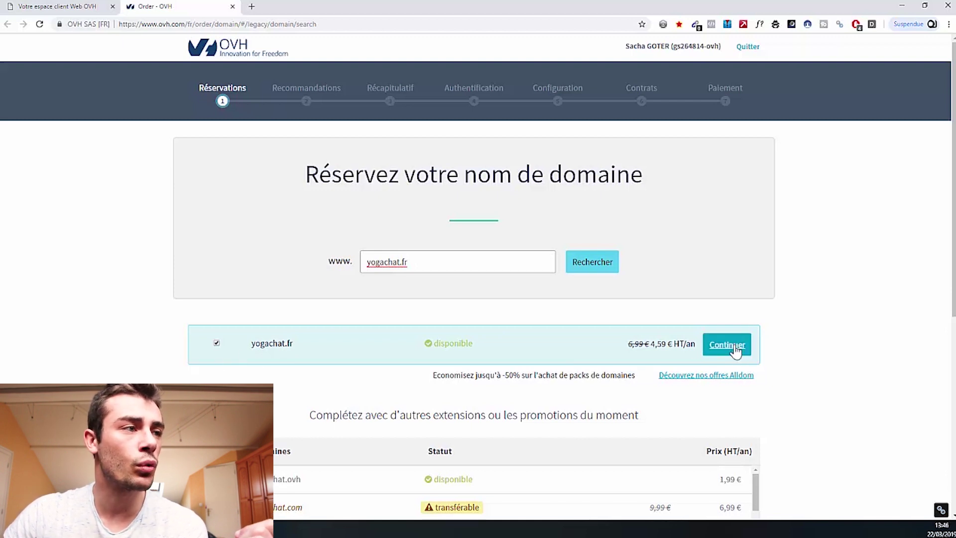
pyautogui.scroll(-1, 593, 418)
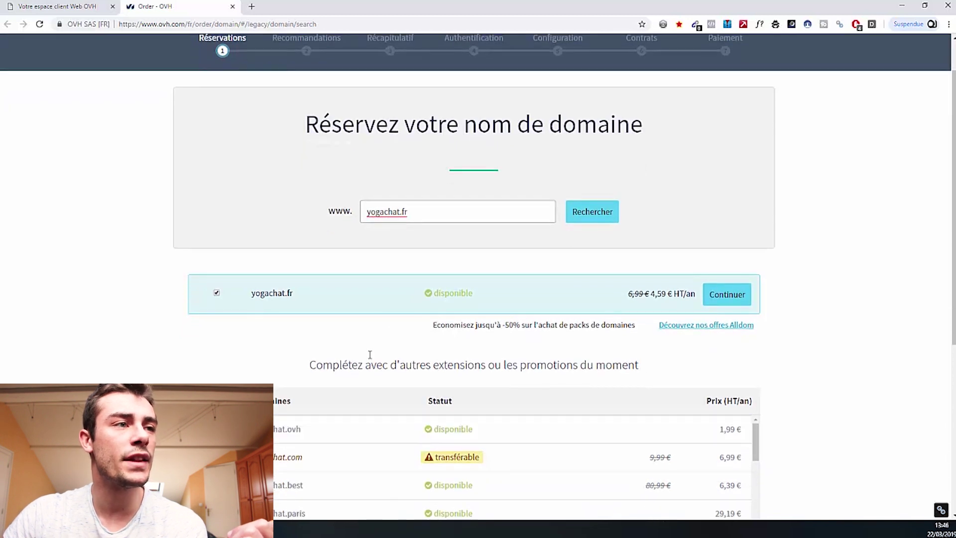
# Search for yoga.fr instead and examine the availability of that name and its other extensions.
pyautogui.click(401, 212)
pyautogui.press('BackSpace')
pyautogui.press('BackSpace')
pyautogui.press('BackSpace')
pyautogui.press('BackSpace')
pyautogui.press('Return')
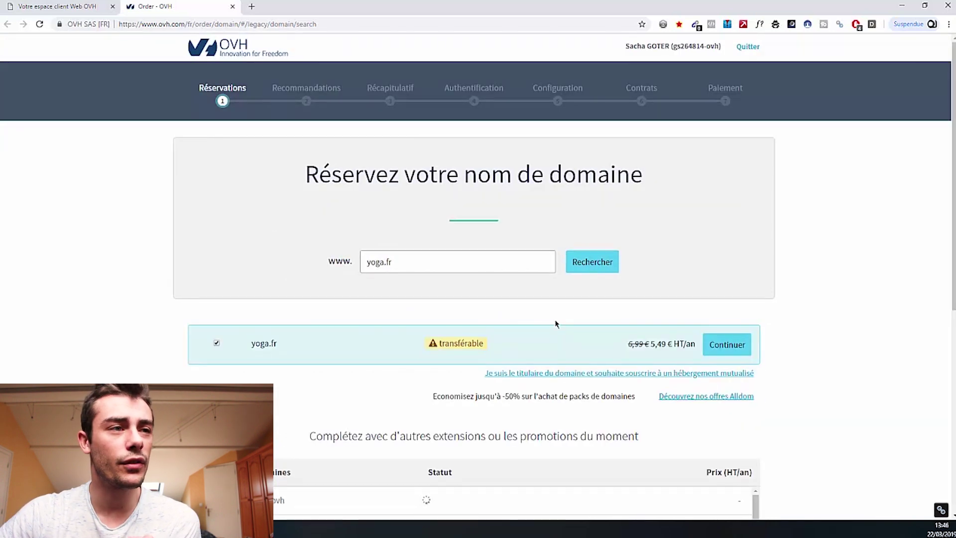
pyautogui.scroll(-3, 636, 350)
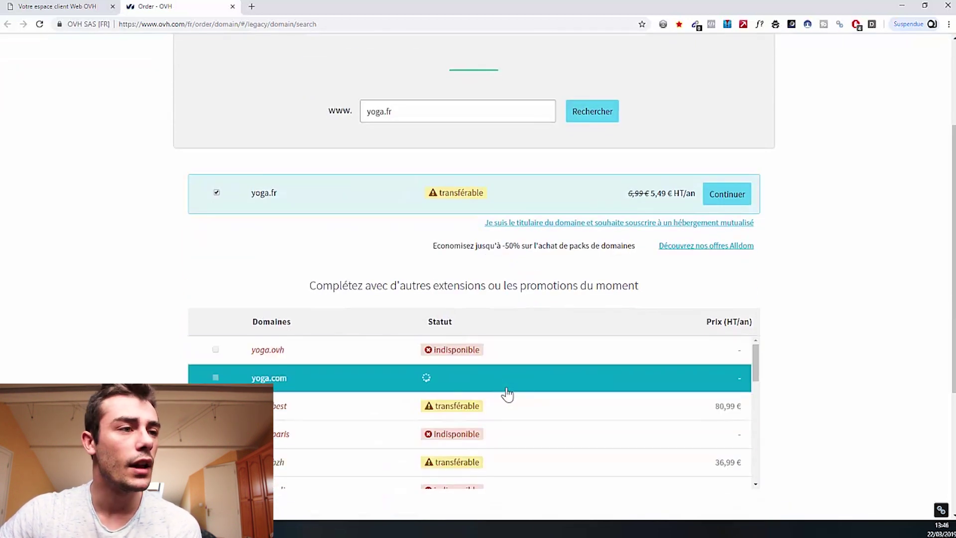
pyautogui.scroll(-1, 453, 401)
pyautogui.scroll(1, 470, 398)
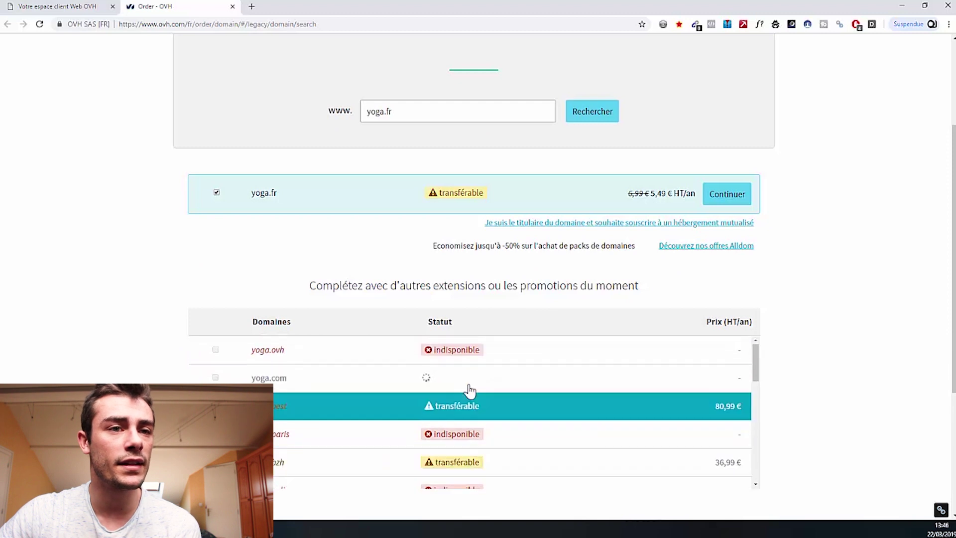
# Search for yogachat.fr again and proceed with ordering that domain.
pyautogui.click(384, 112)
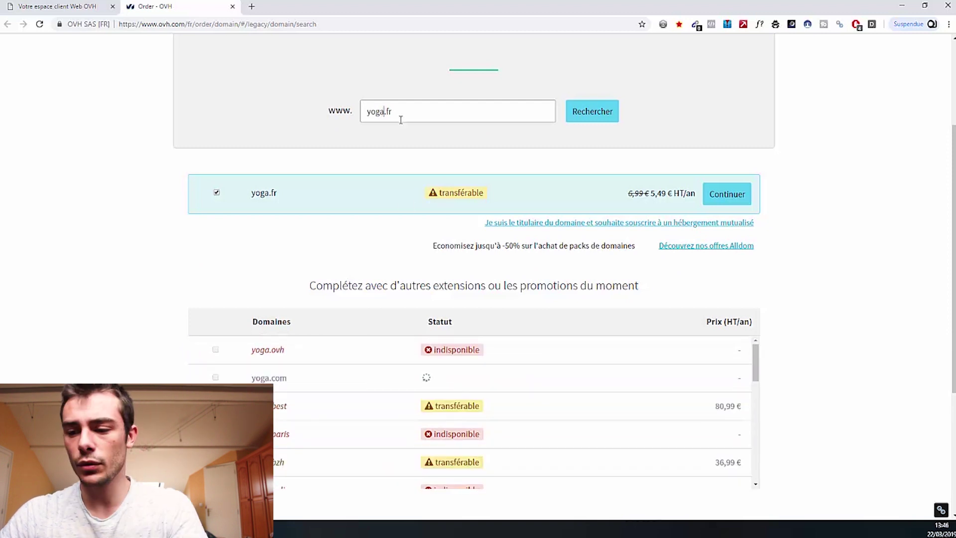
pyautogui.write('chat')
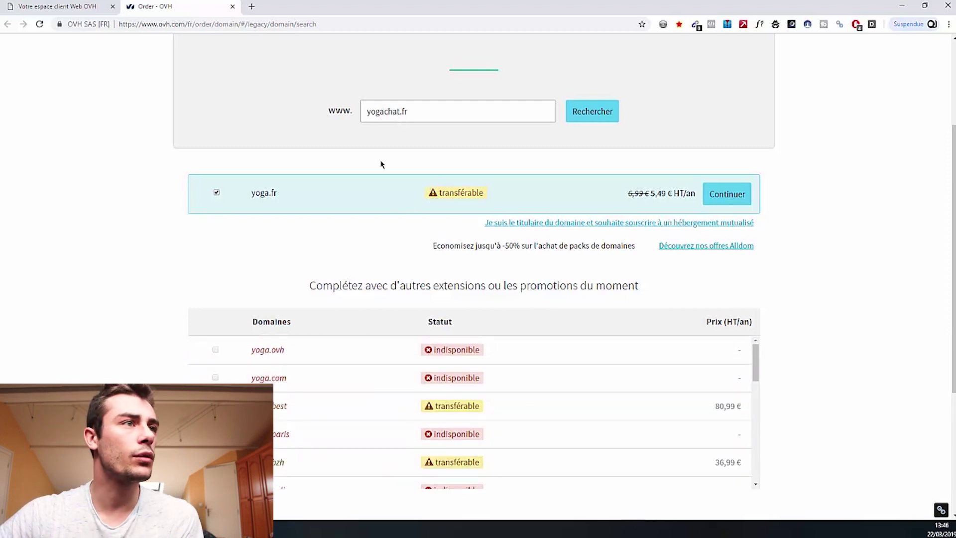
pyautogui.press('Return')
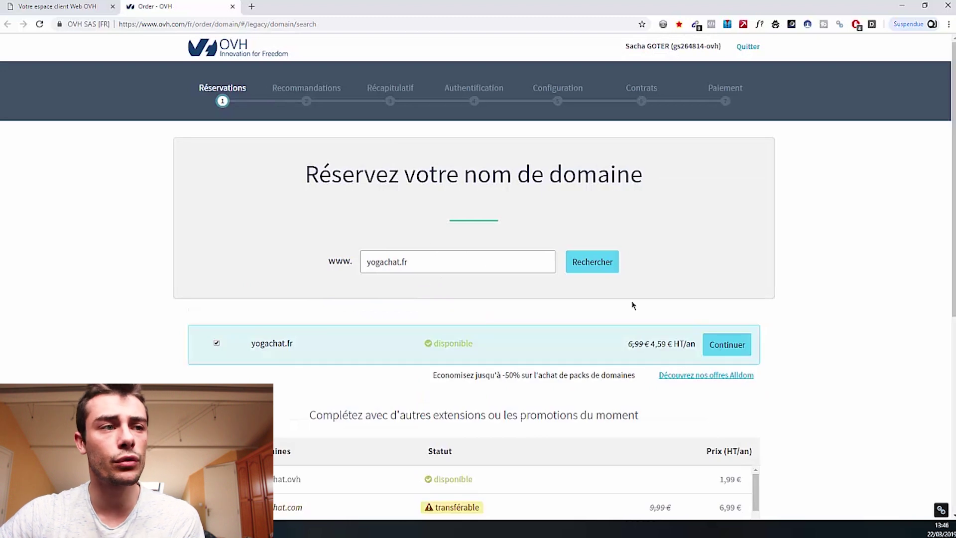
pyautogui.click(728, 346)
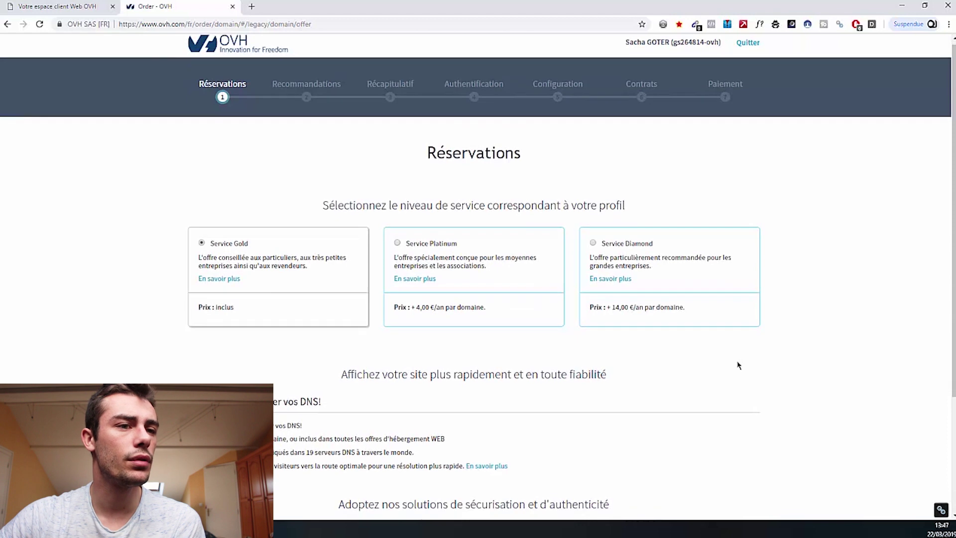
# Keep the Service Gold level and continue the order without adding a web hosting plan.
pyautogui.scroll(-4, 739, 365)
pyautogui.press('Return')
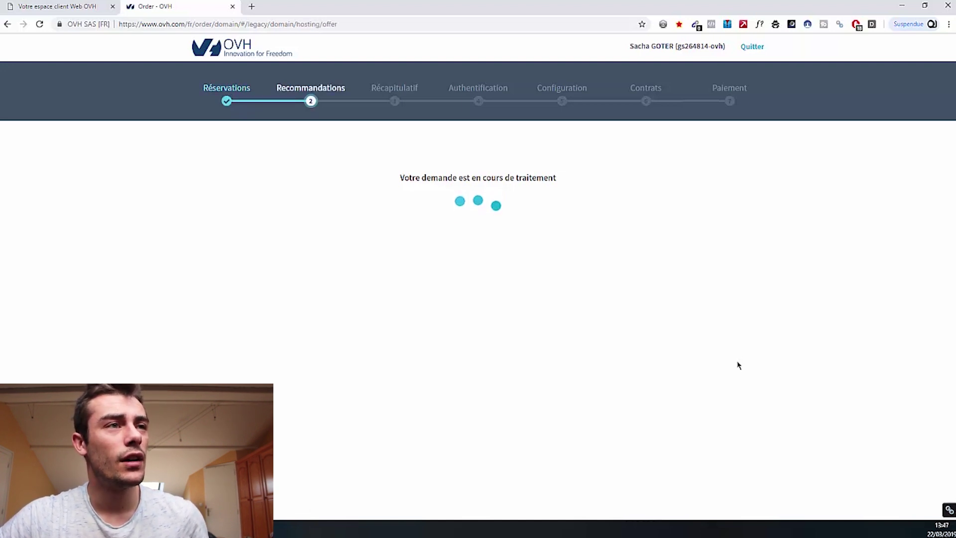
pyautogui.scroll(-5, 739, 365)
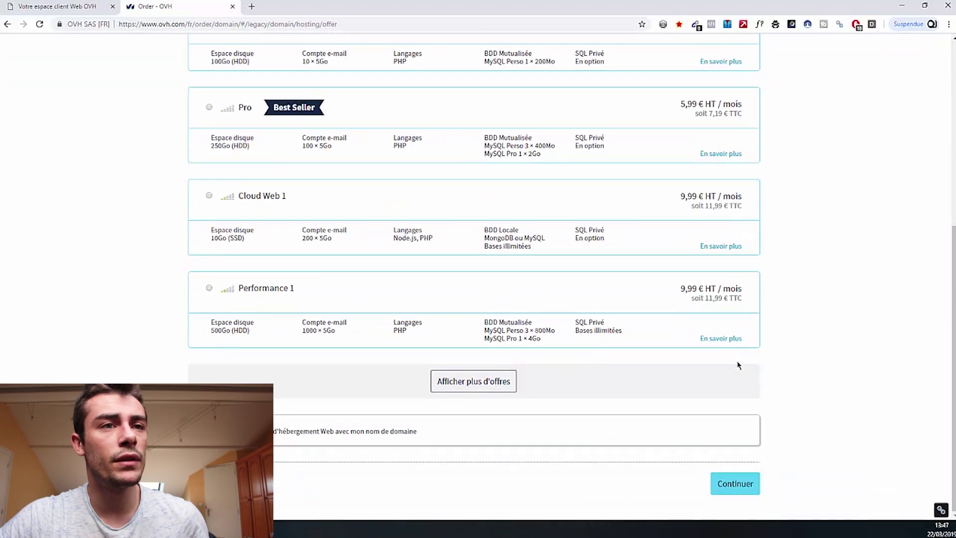
pyautogui.press('Return')
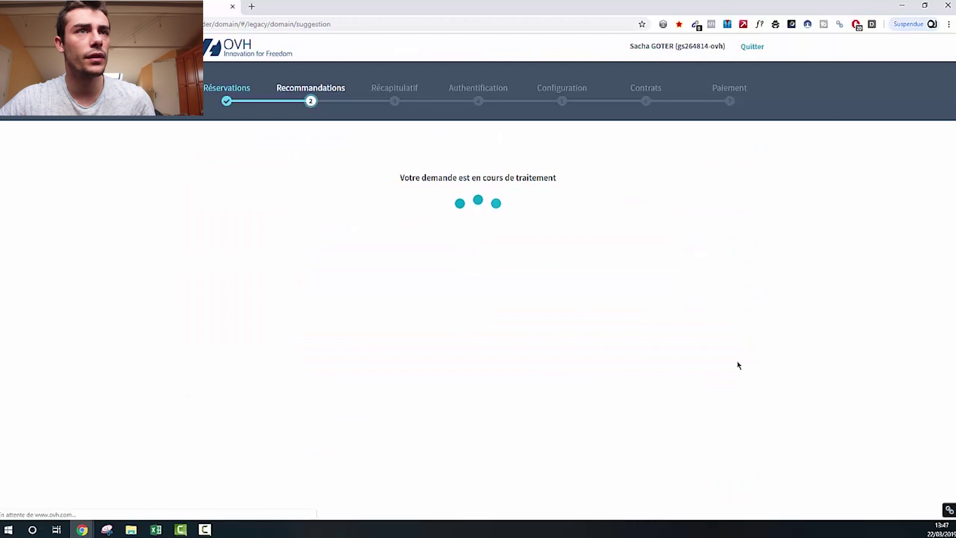
# Decline the suggested extra solutions and validate the order summary for yogachat.fr.
pyautogui.scroll(-6, 739, 365)
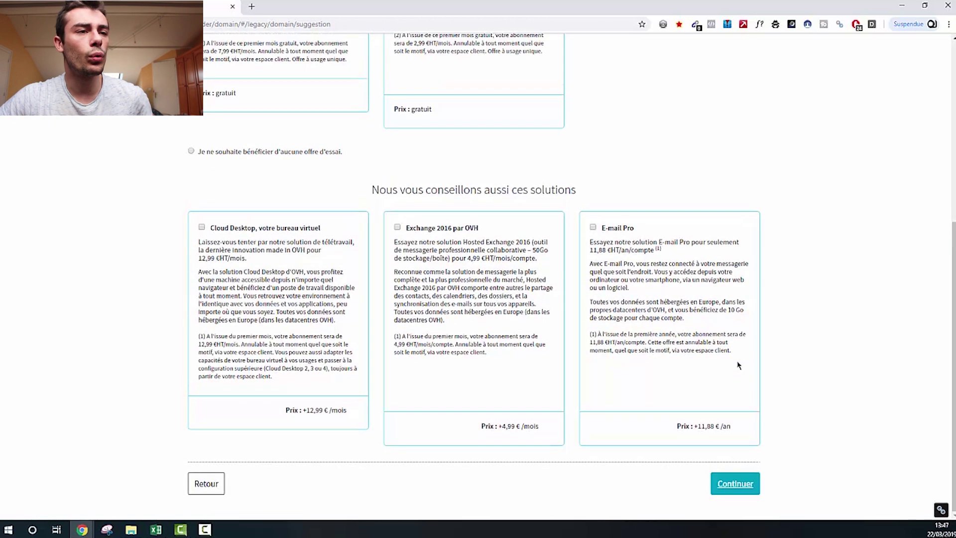
pyautogui.press('Return')
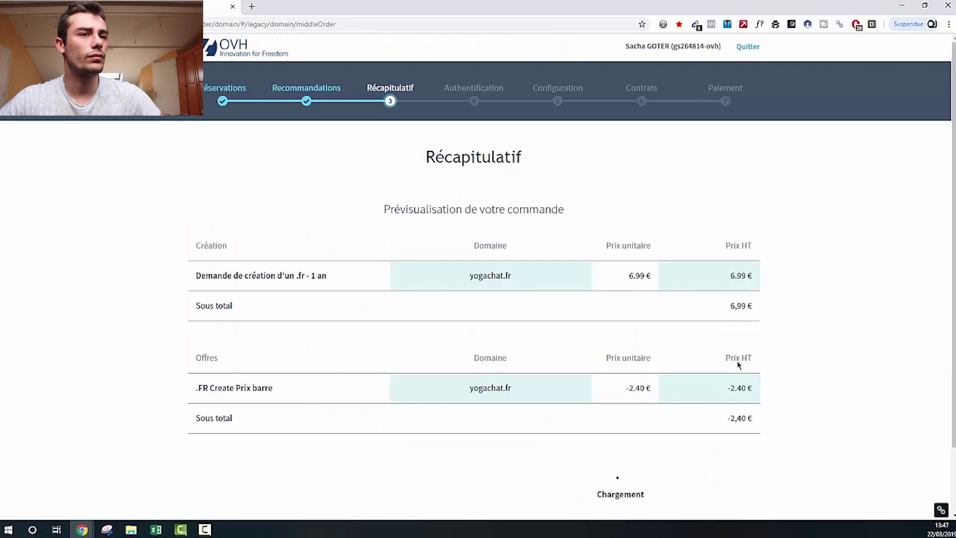
pyautogui.scroll(-5, 739, 365)
pyautogui.press('Return')
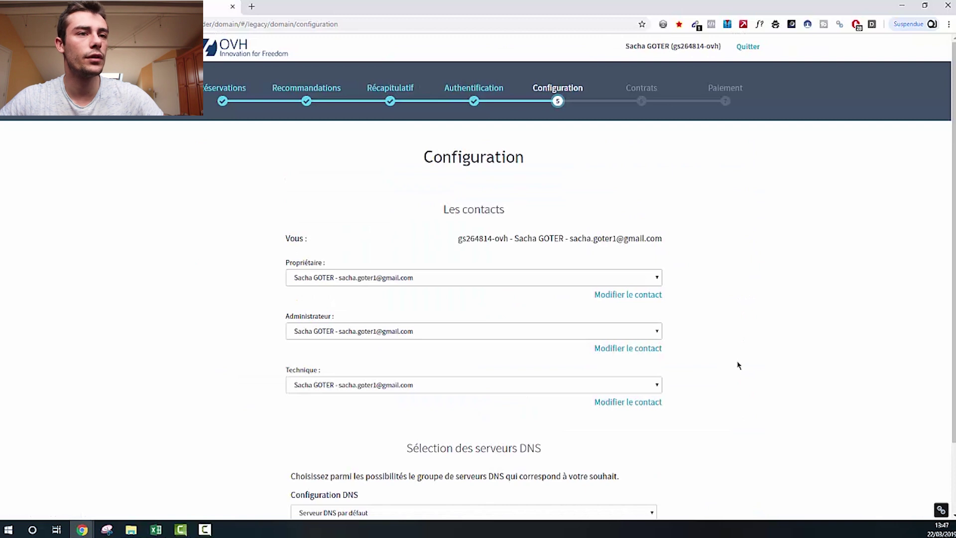
# Keep the default contacts and DNS servers, then accept both contract conditions and continue to payment.
pyautogui.scroll(-2, 739, 366)
pyautogui.press('Return')
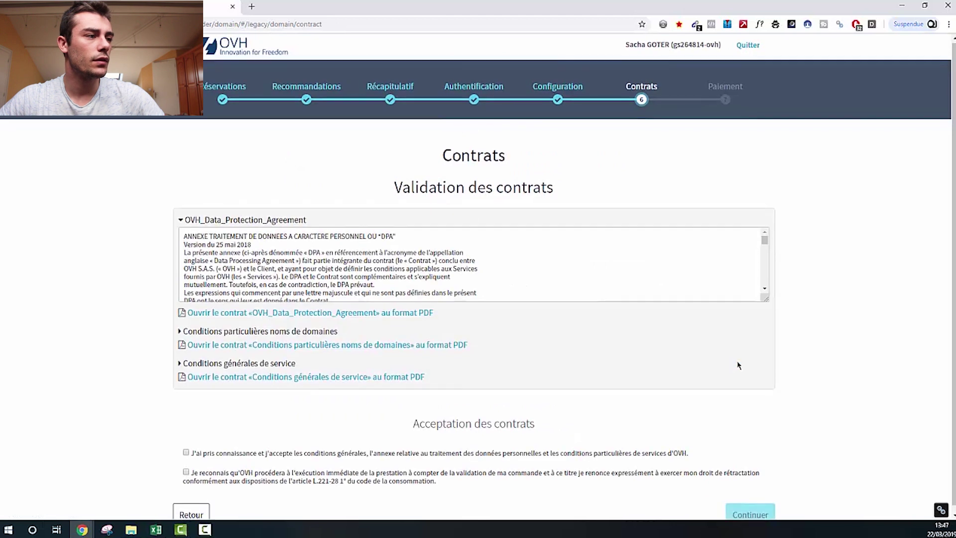
pyautogui.press('space')
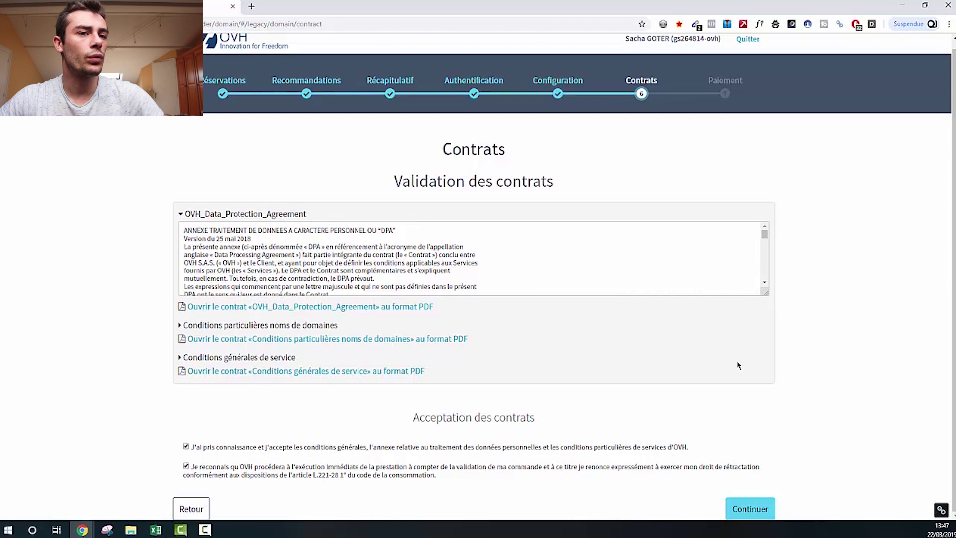
pyautogui.press('Return')
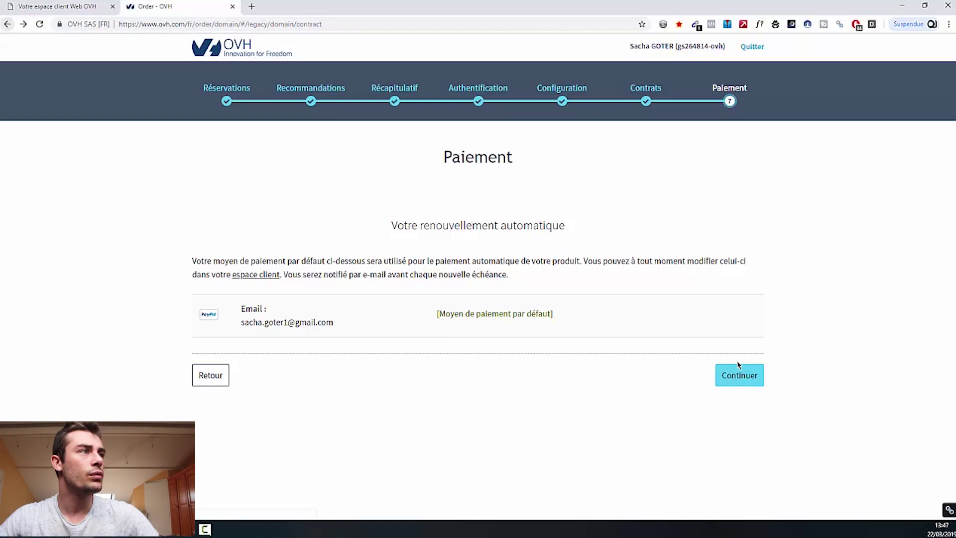
# Return to the customer area and open aeroyoga.cat from the list of owned domains.
pyautogui.click(738, 369)
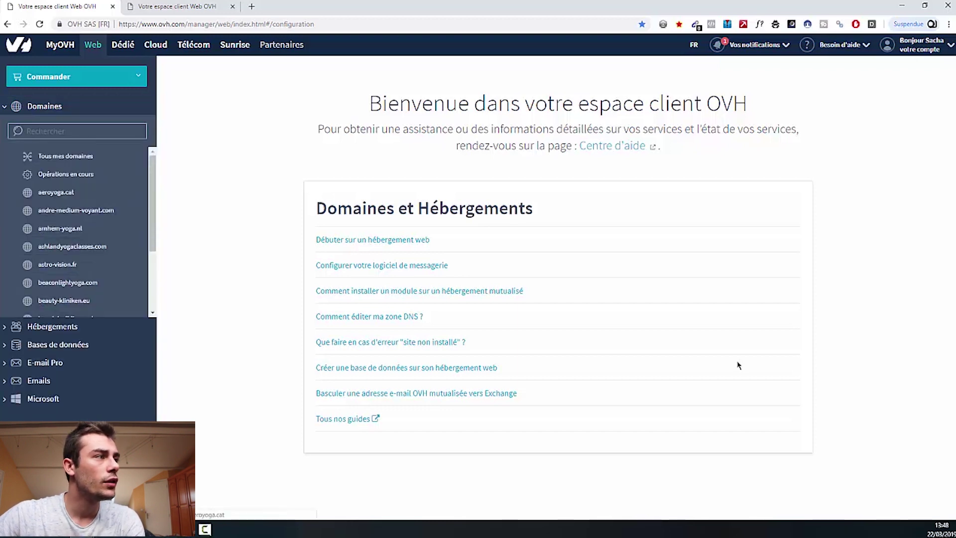
pyautogui.press('Return')
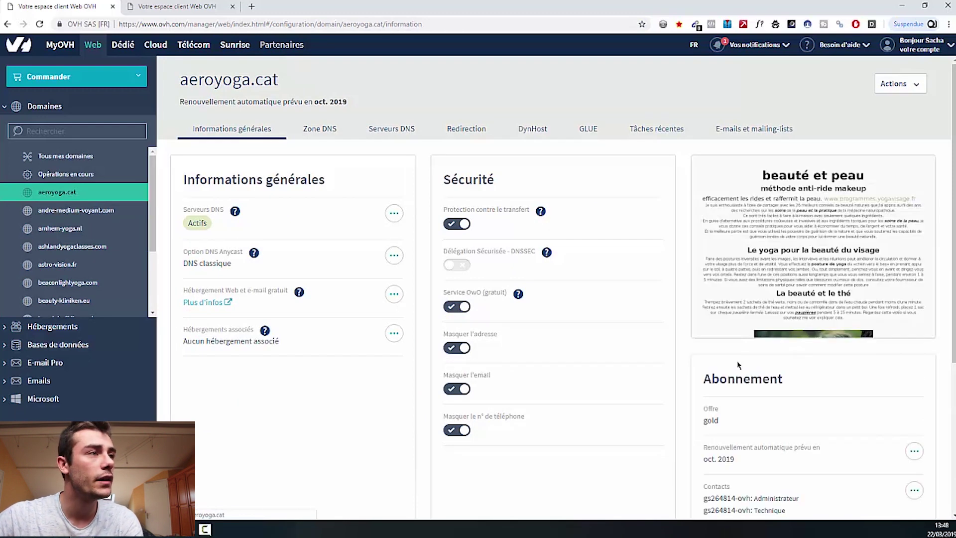
# Open the general information of the ecomsecrets.fr domain and check the status of its free web hosting and e-mail.
pyautogui.press('Tab')
pyautogui.press('Tab')
pyautogui.press('Tab')
pyautogui.press('Tab')
pyautogui.press('Tab')
pyautogui.press('Tab')
pyautogui.press('Tab')
pyautogui.press('Tab')
pyautogui.press('Tab')
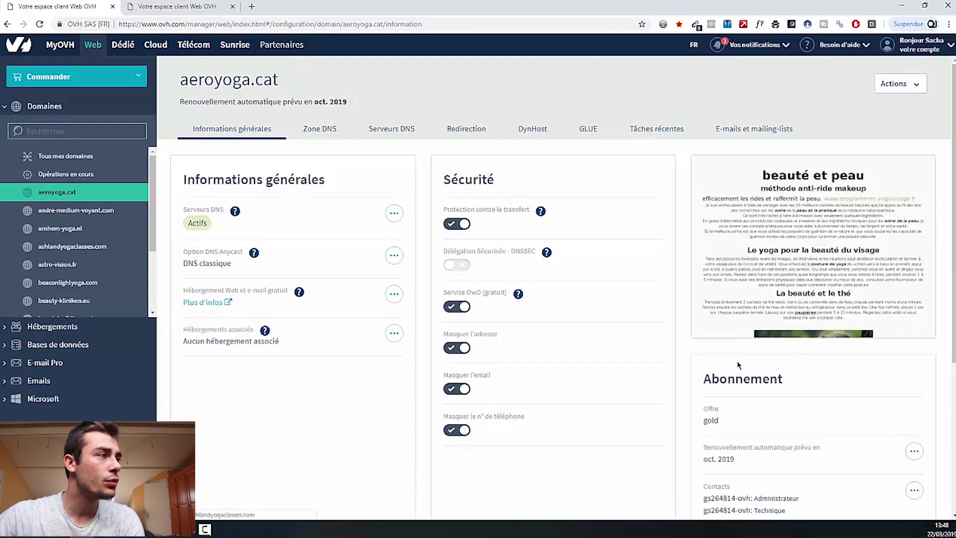
pyautogui.press('Tab')
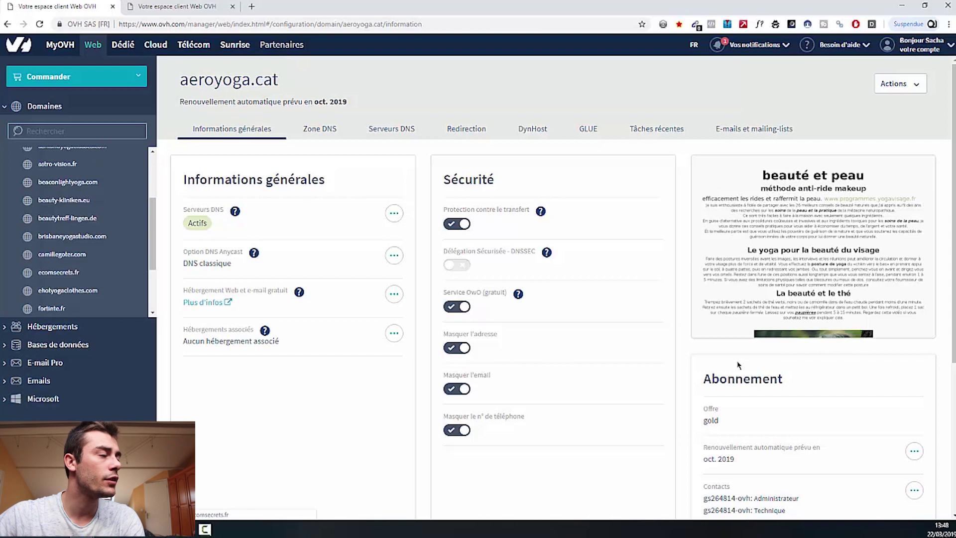
pyautogui.press('Return')
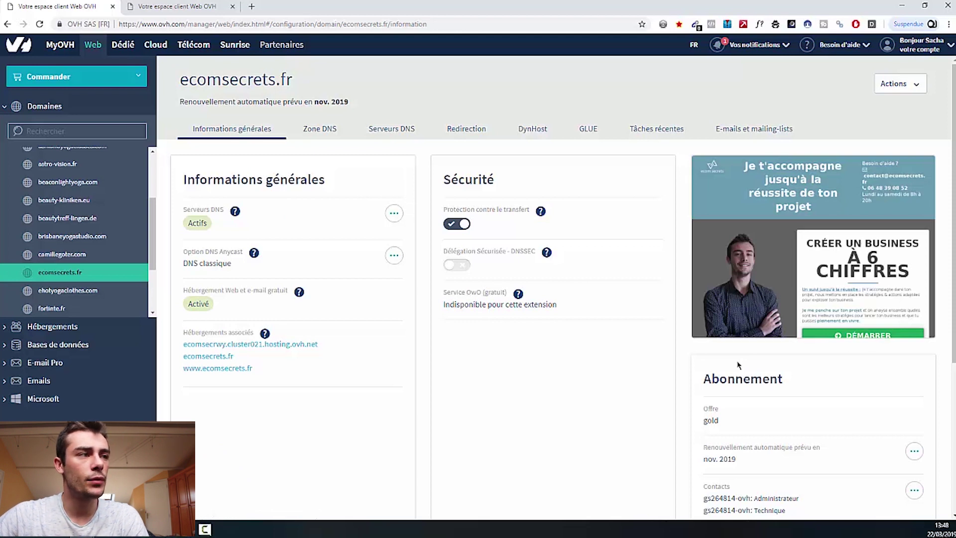
pyautogui.doubleClick(198, 304)
pyautogui.click(738, 365)
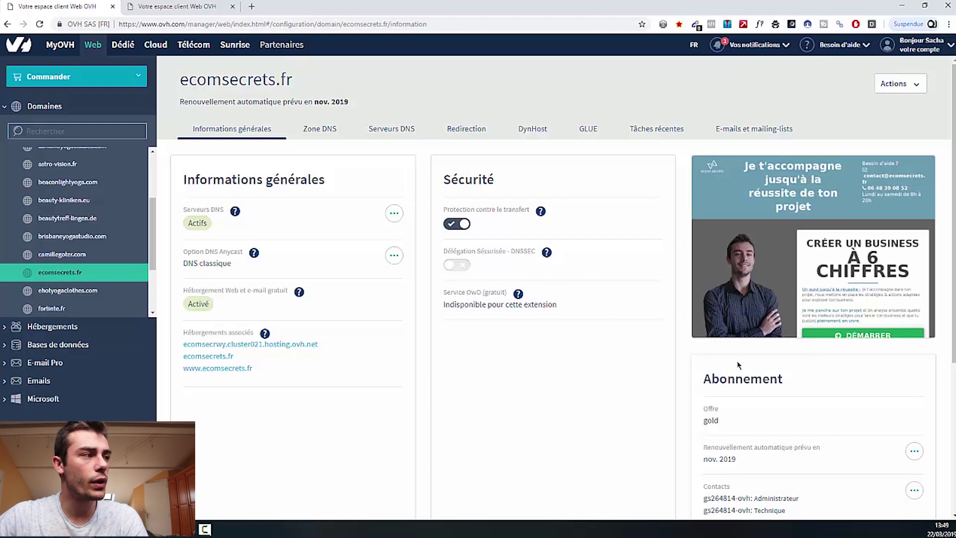
# Open the e-mail accounts of ecomsecrets.fr from the list of e-mail domains.
pyautogui.click(38, 381)
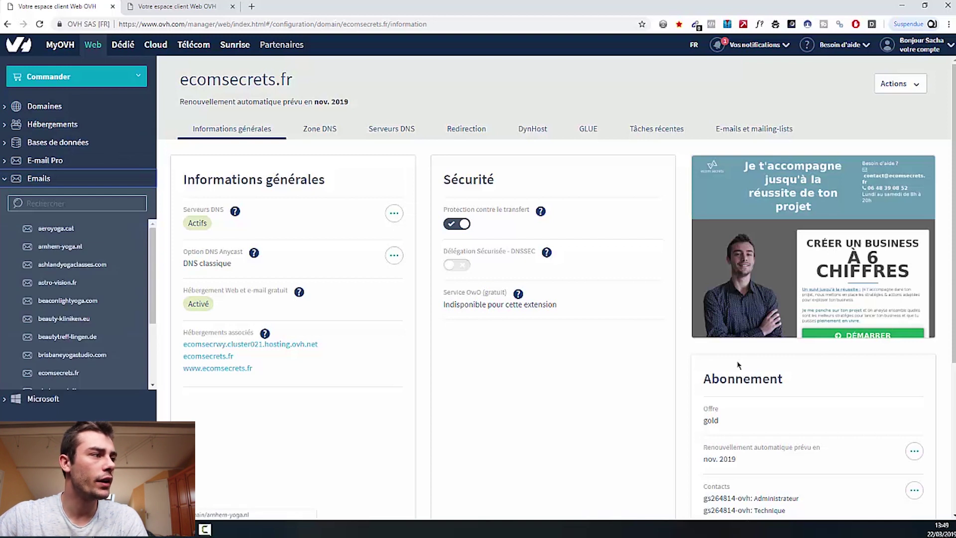
pyautogui.scroll(-2, 75, 299)
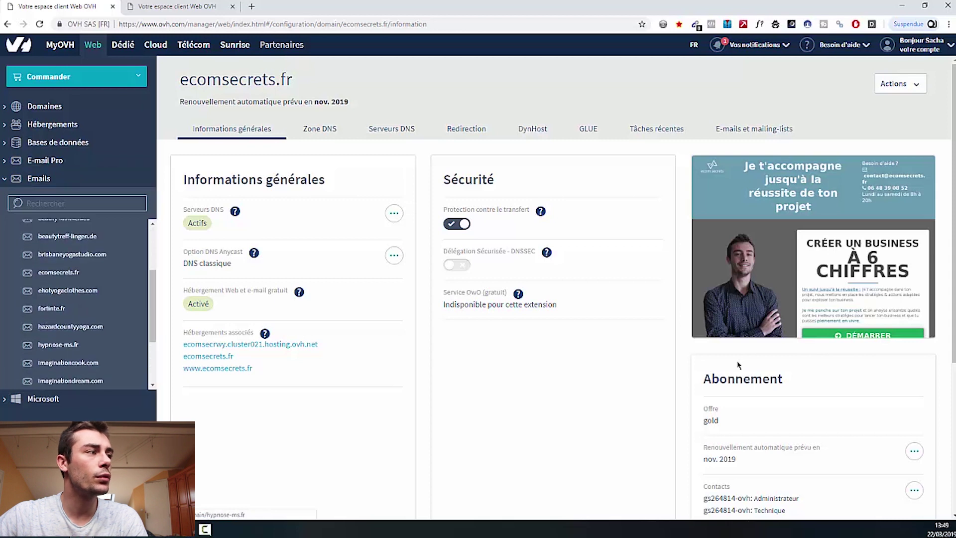
pyautogui.click(59, 272)
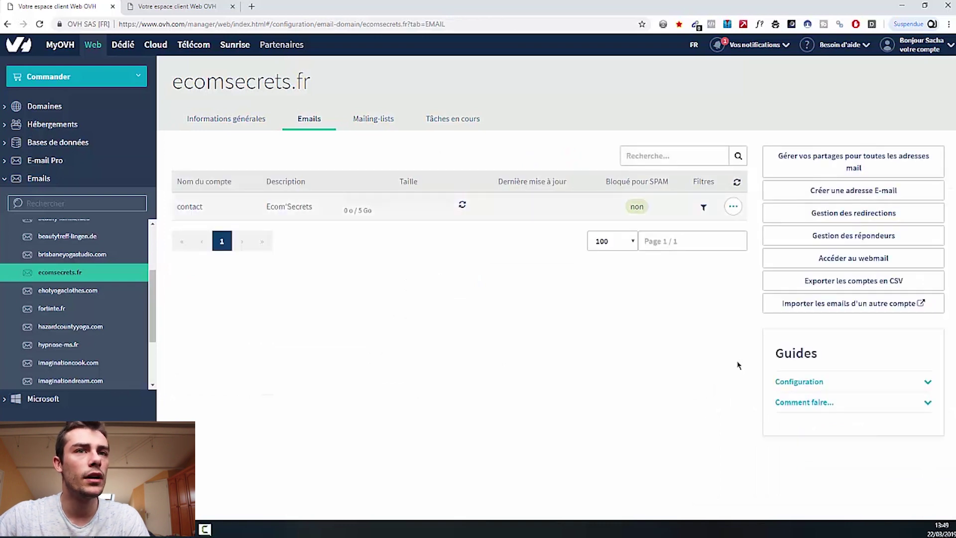
# Examine the e-mail address creation form for ecomsecrets.fr, including its password field, and close it without creating an account.
pyautogui.press('Return')
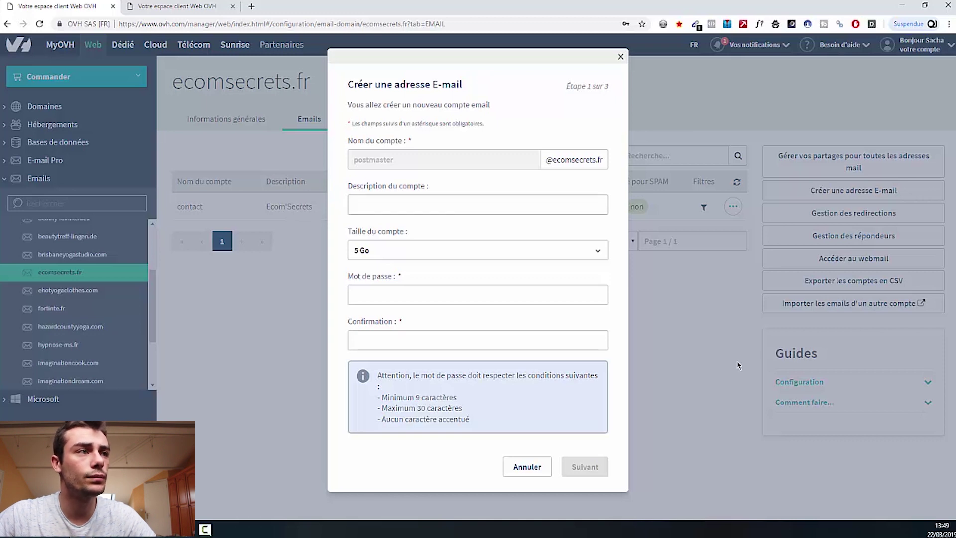
pyautogui.press('Tab')
pyautogui.press('Tab')
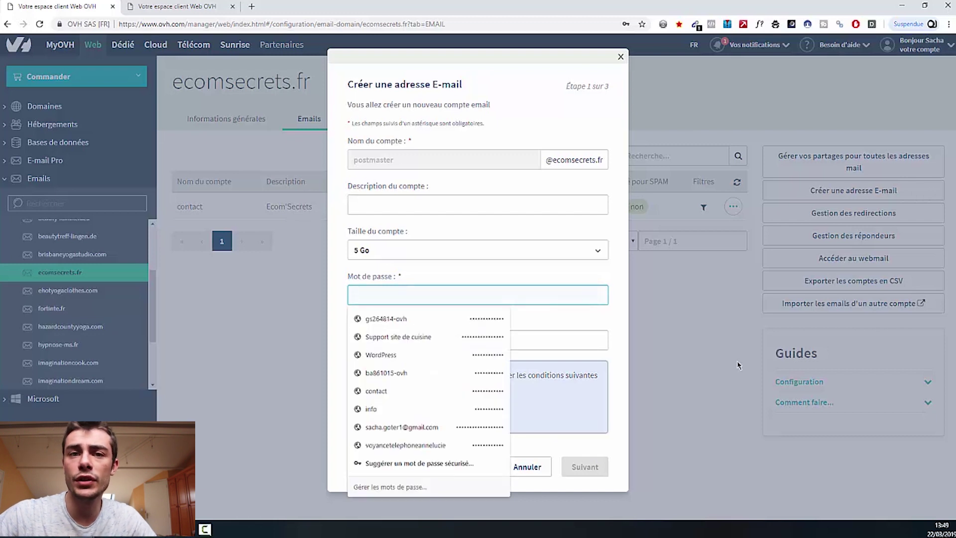
pyautogui.click(737, 366)
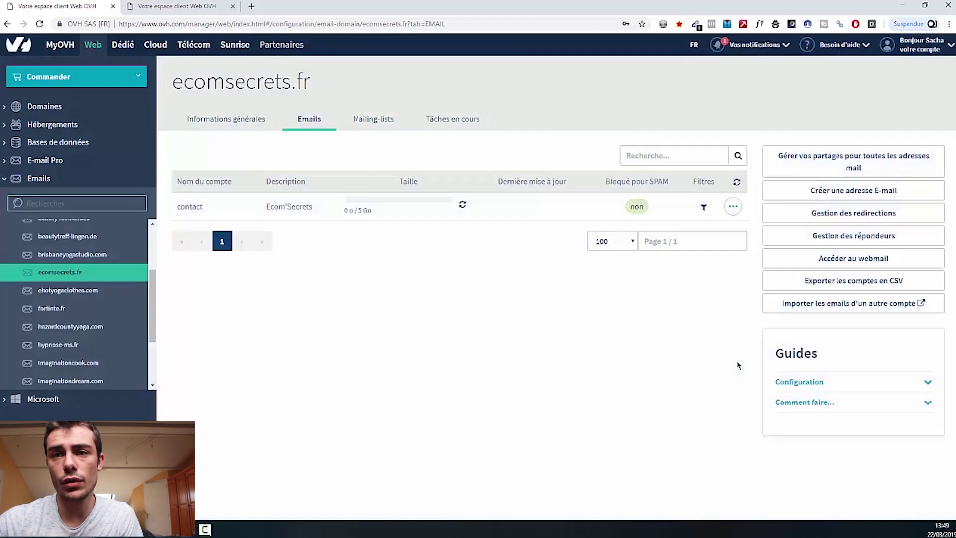